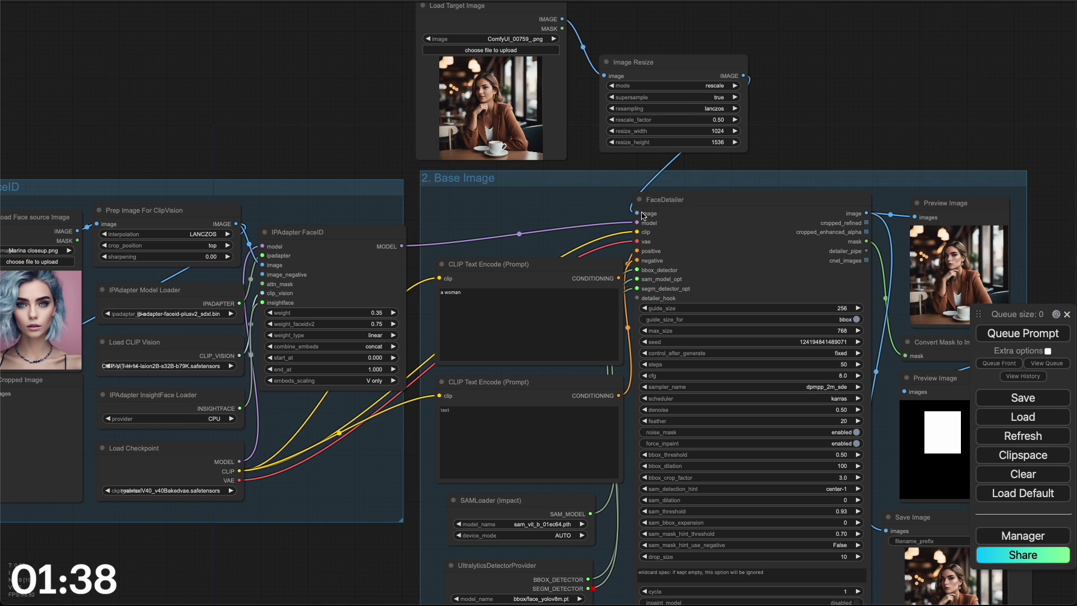
scroll(454, 425, down, 3)
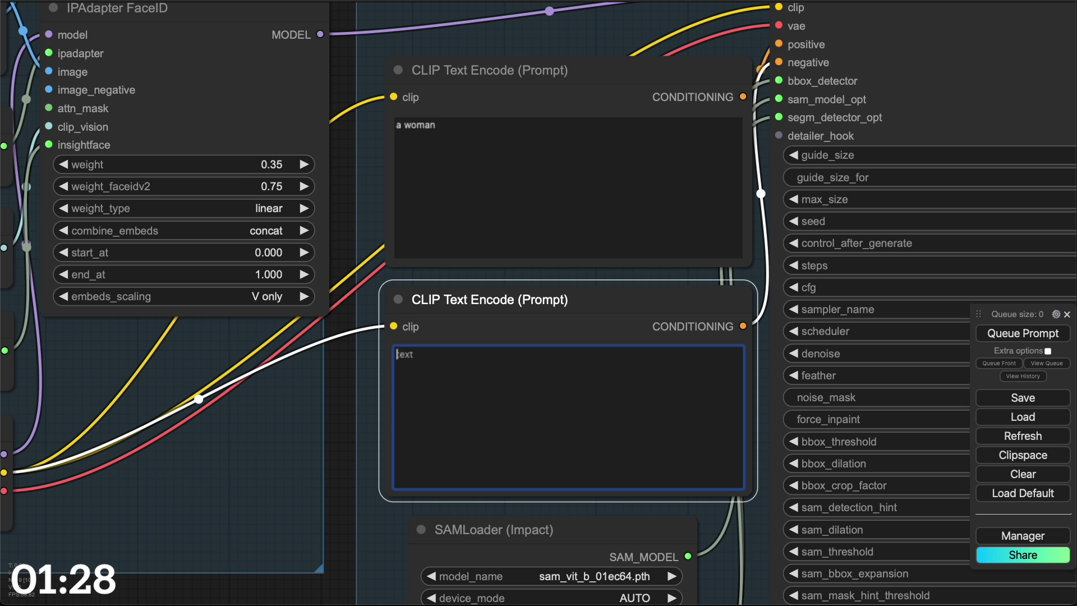
text(teeth)
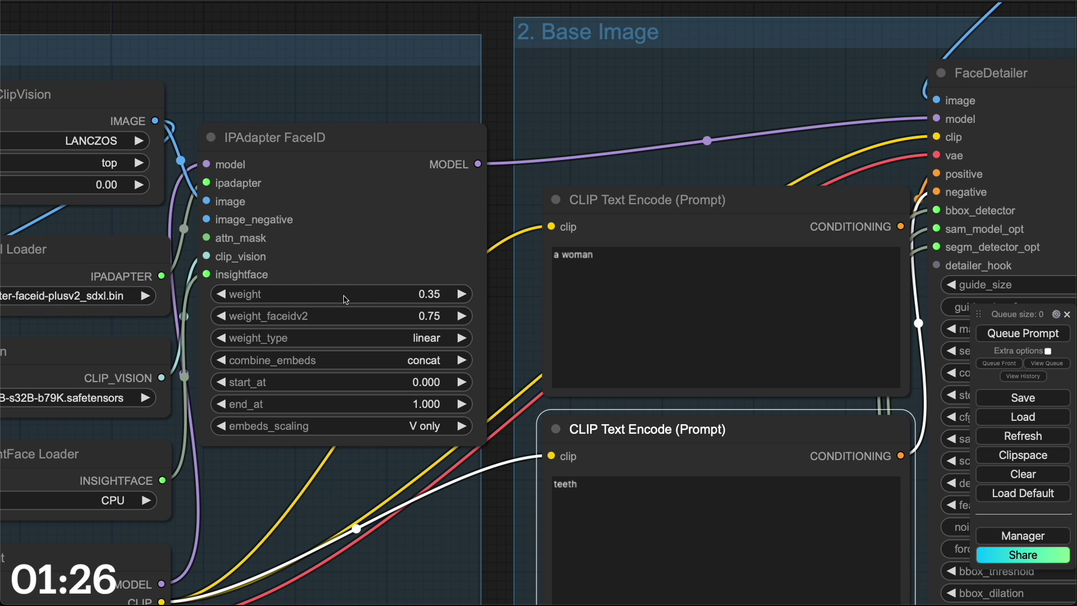
- Queue the face-swap workflow with 'teeth' as the negative prompt
click(997, 335)
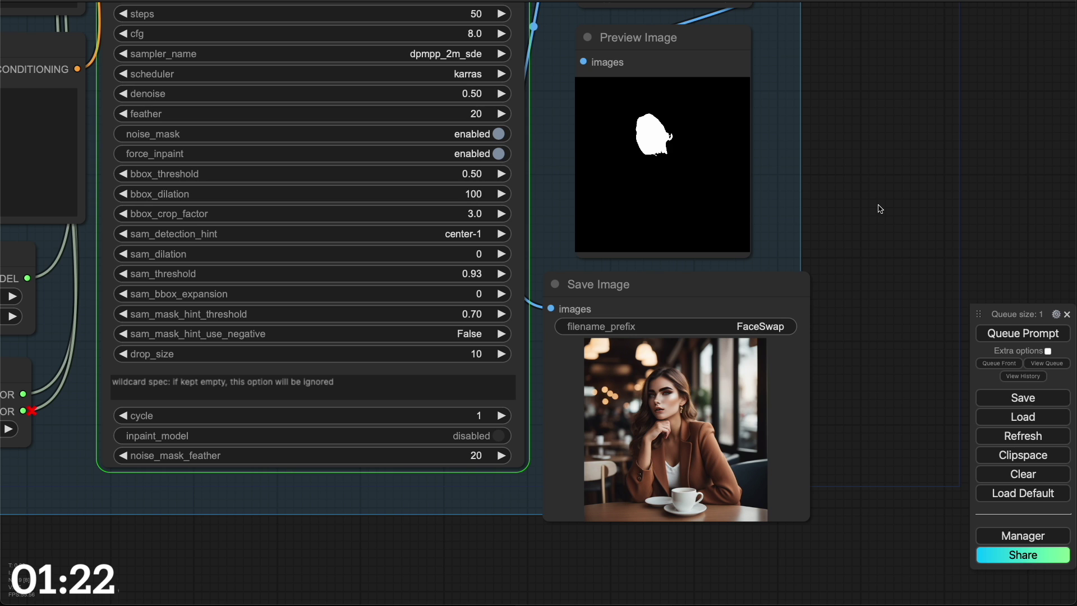
scroll(627, 269, up, 5)
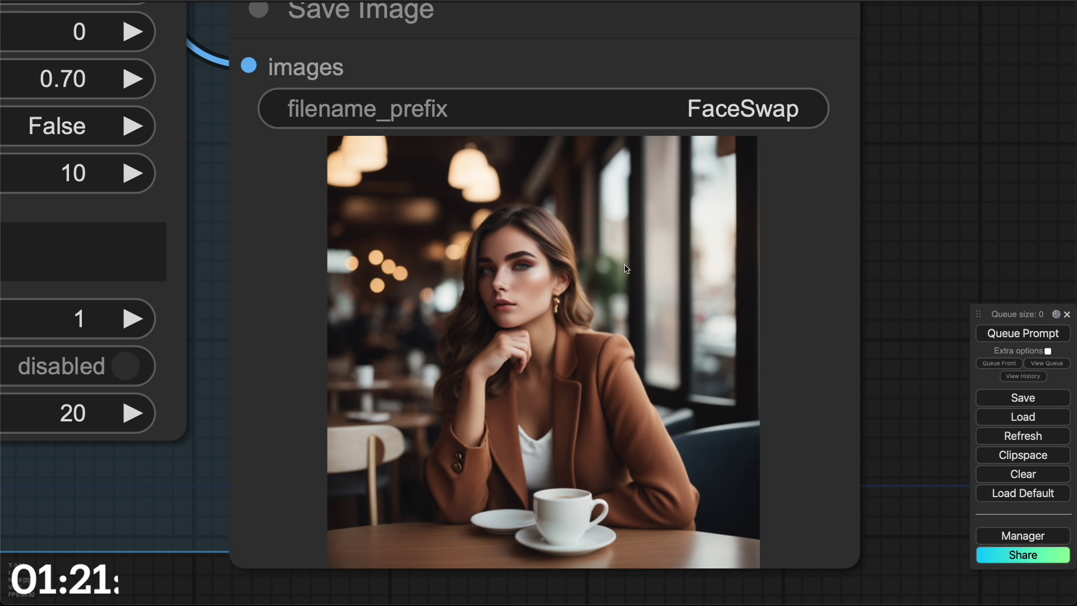
right_click(575, 291)
scroll(461, 533, down, 5)
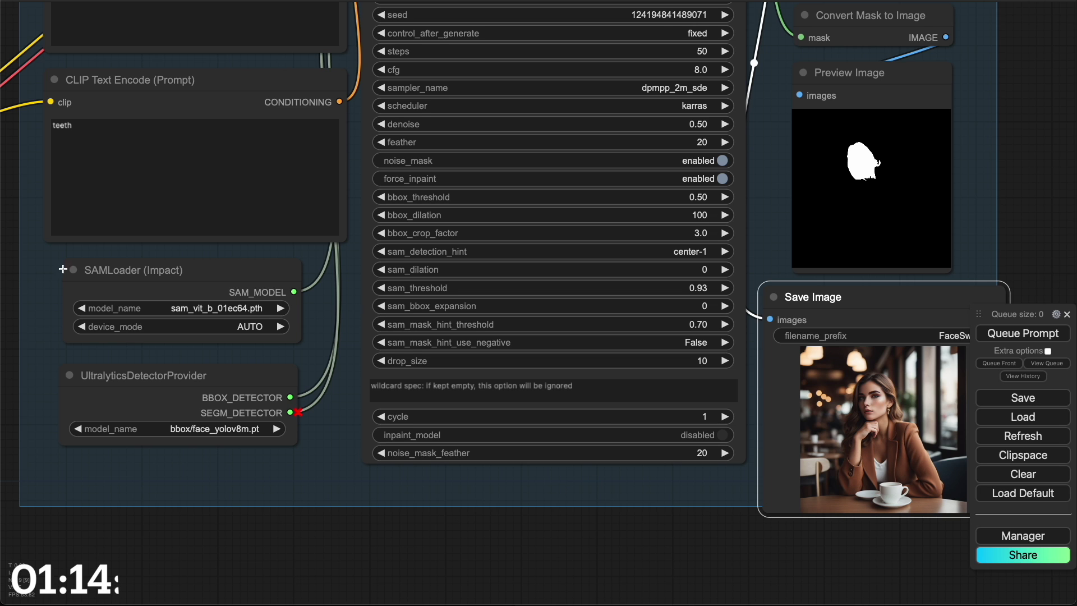
- Remove FaceDetailer's SEGM_DETECTOR link and stack SAMLoader above UltralyticsDetectorProvider below the prompts
drag(9, 253, 15, 348)
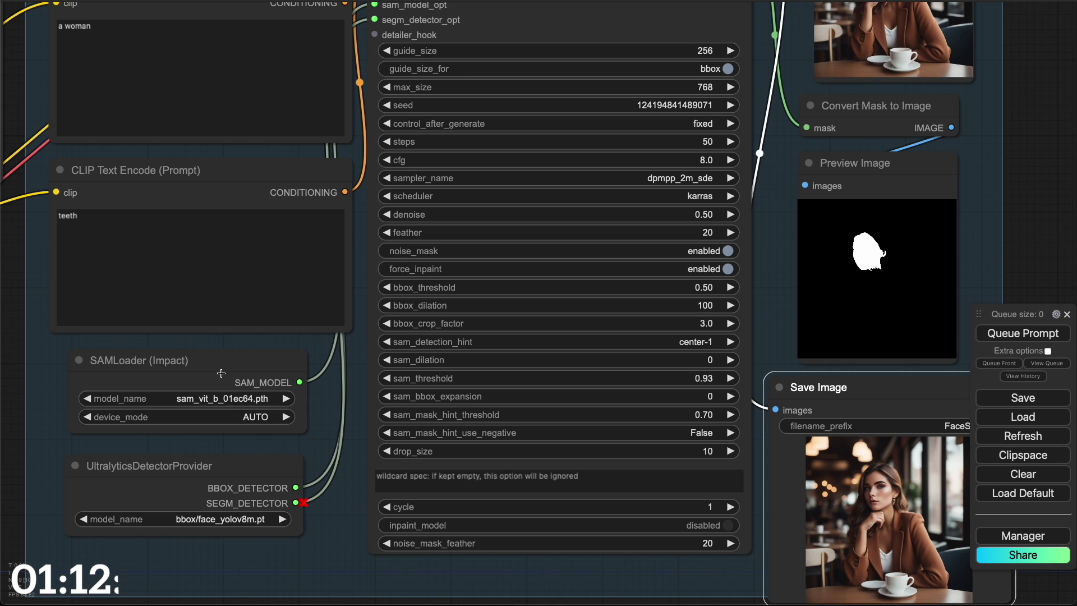
mouse_move(221, 373)
mouse_down()
mouse_move(264, 261)
mouse_move(273, 175)
mouse_move(362, 256)
mouse_up()
scroll(263, 262, down, 3)
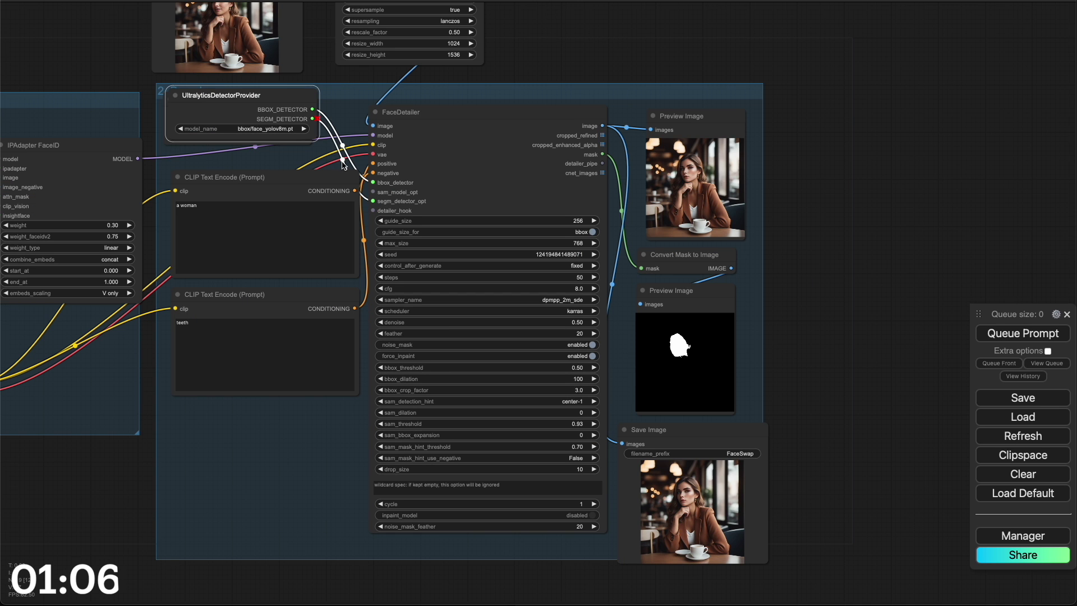
click(343, 158)
click(351, 171)
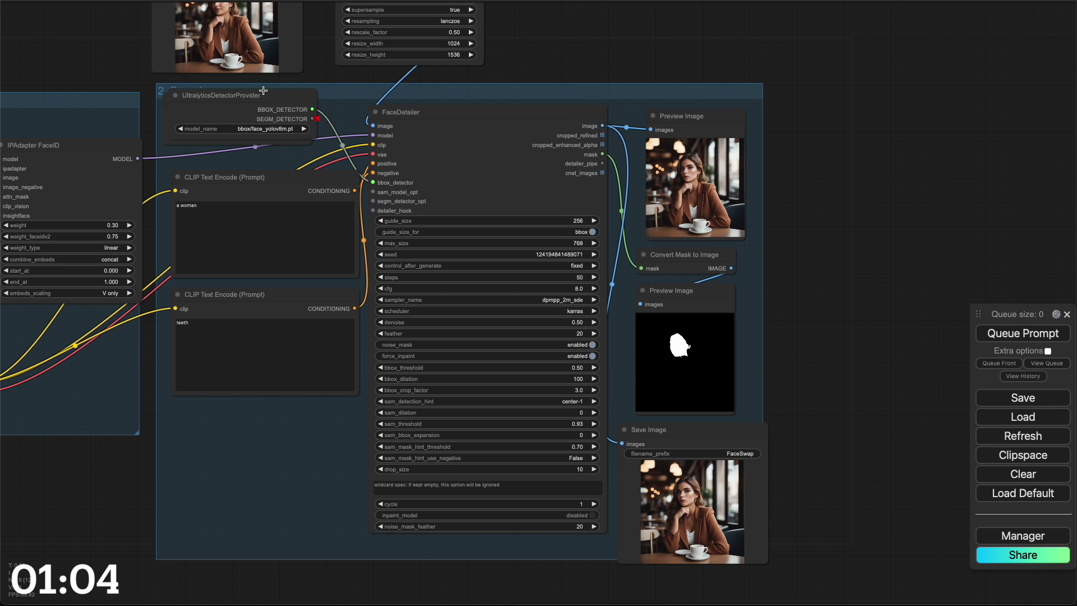
drag(264, 91, 259, 465)
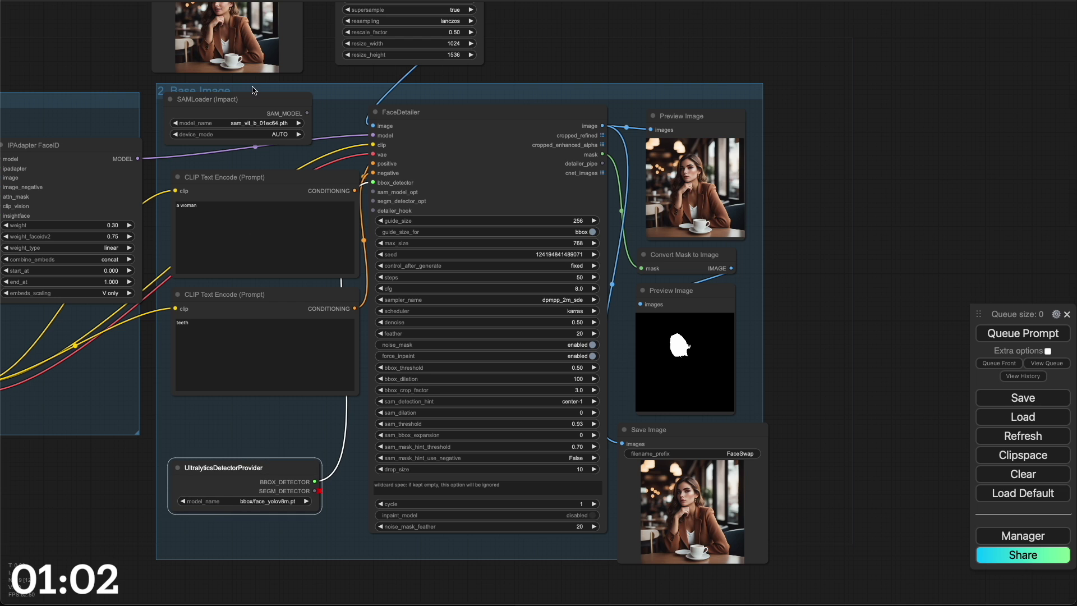
drag(251, 101, 245, 410)
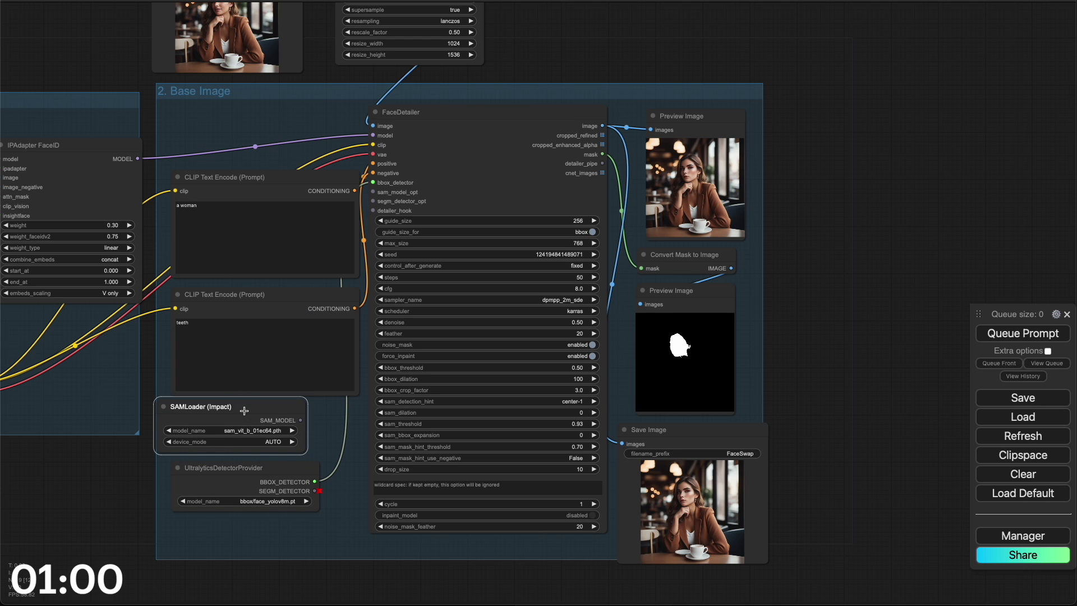
scroll(725, 467, up, 10)
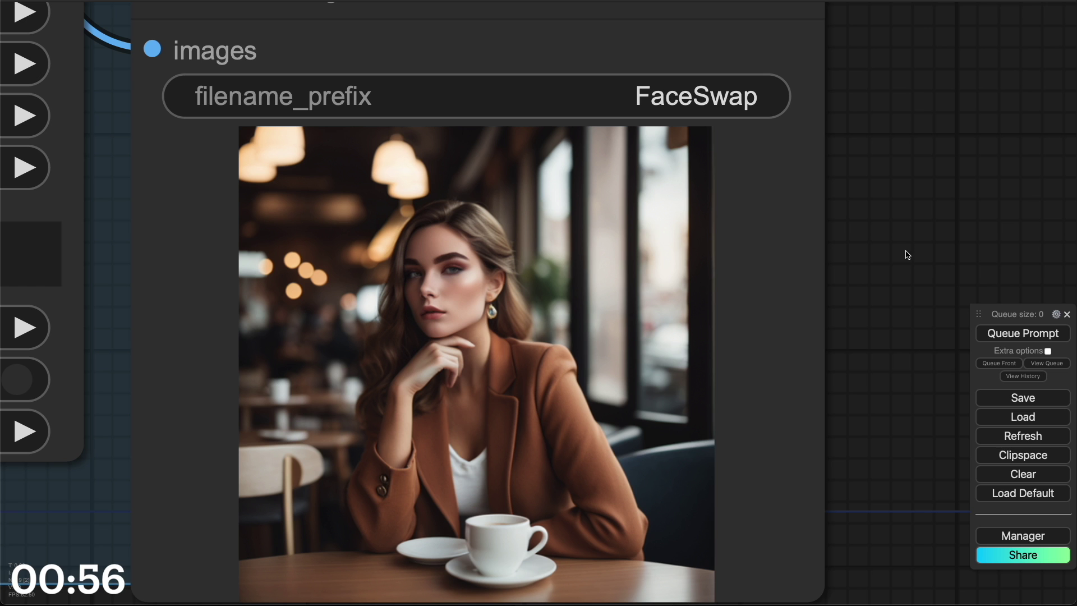
scroll(906, 255, down, 10)
scroll(465, 265, up, 8)
text(with b)
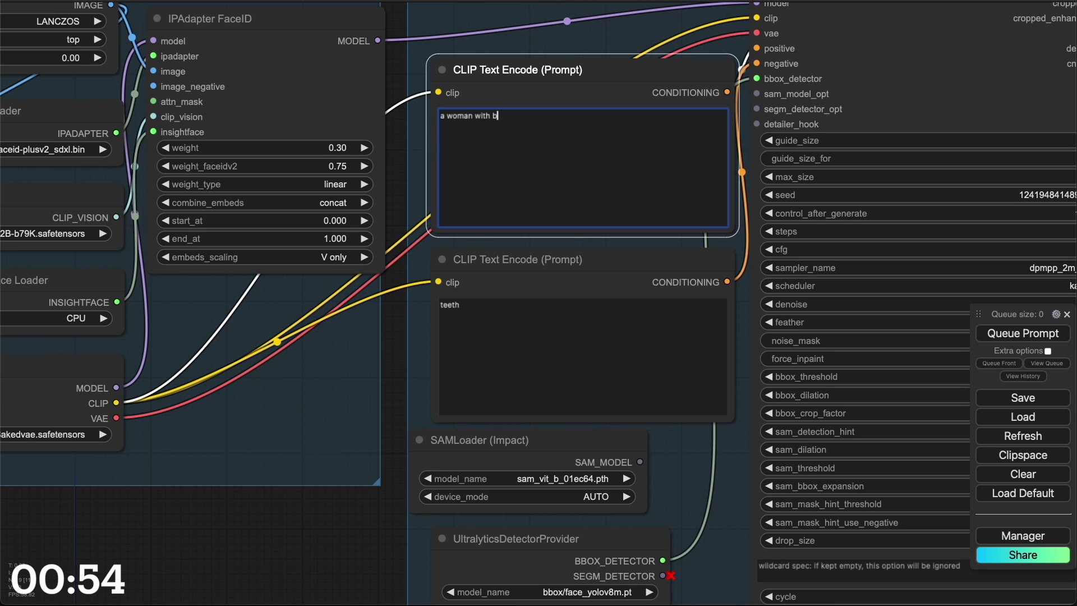
text(lue hair)
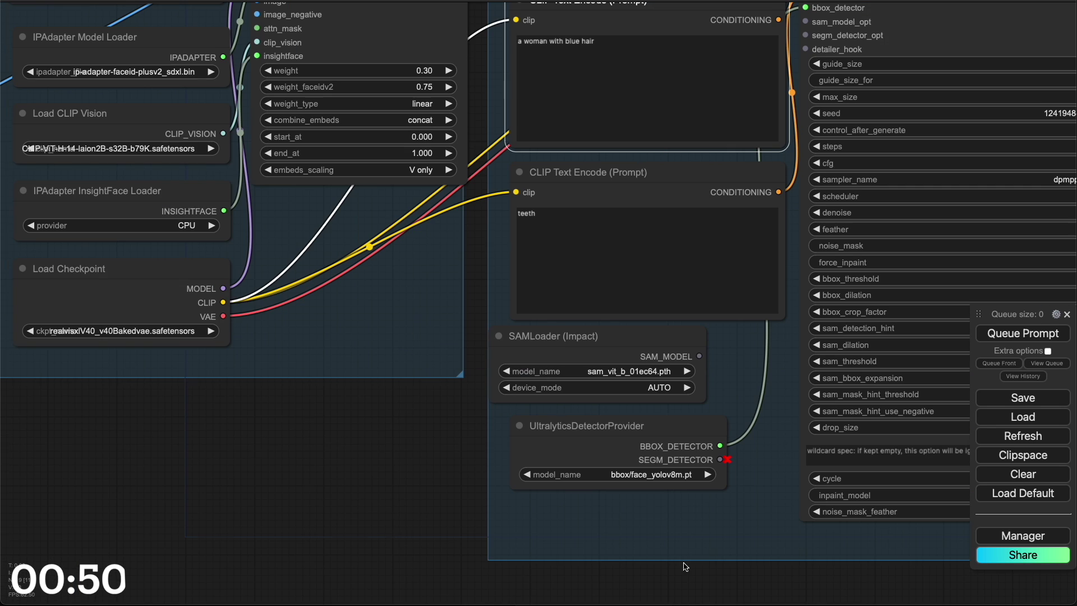
scroll(362, 503, up, 3)
- Edit the 'teeth' negative prompt, deleting the stray brackets
click(588, 320)
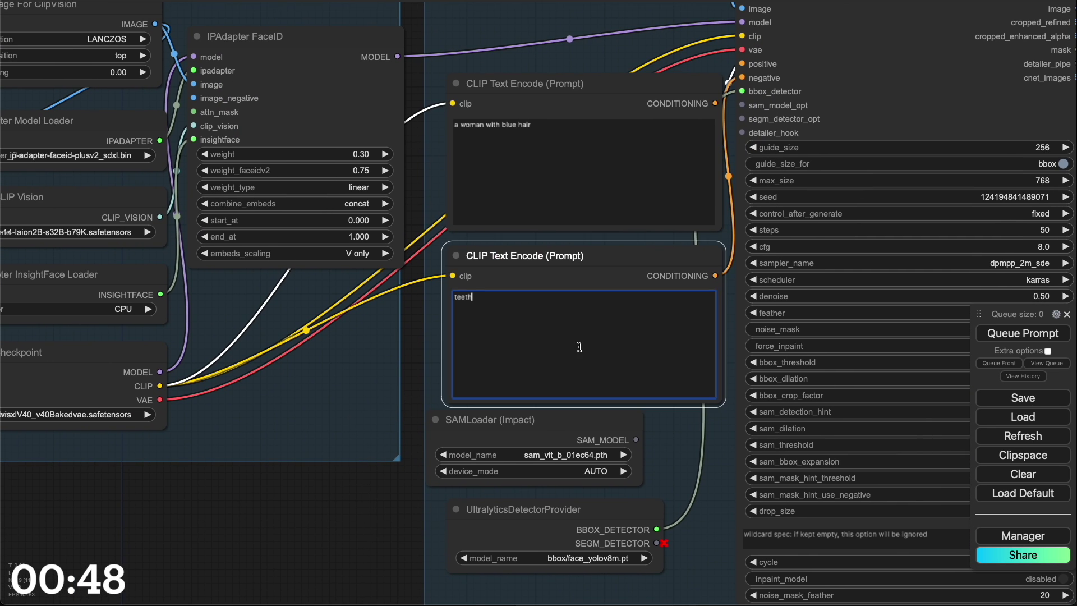
text(, purple)
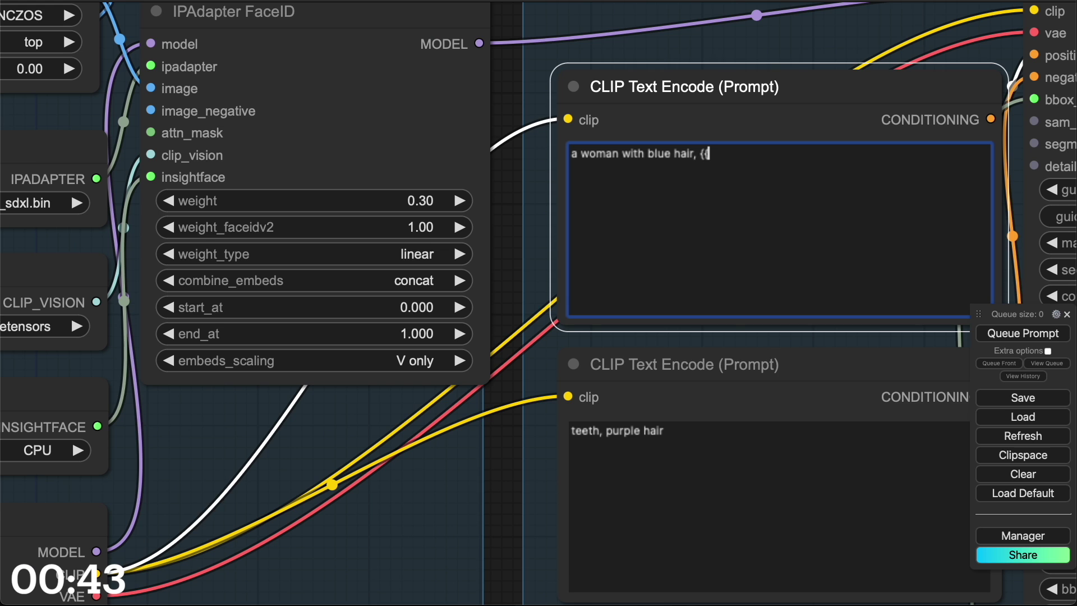
key(BackSpace)
key(BackSpace)
text((blue)
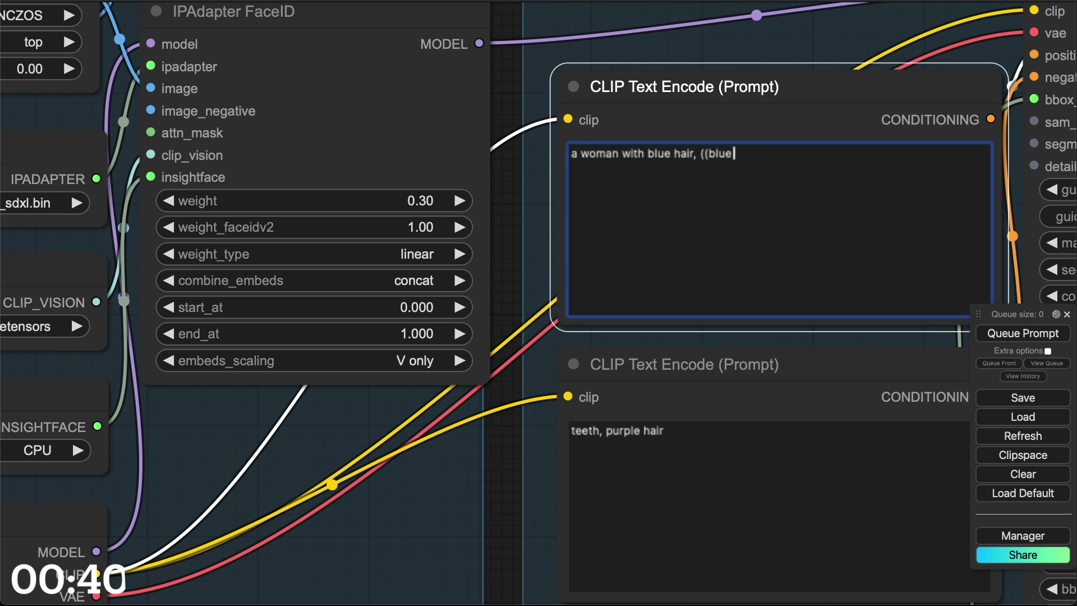
text( hair)))
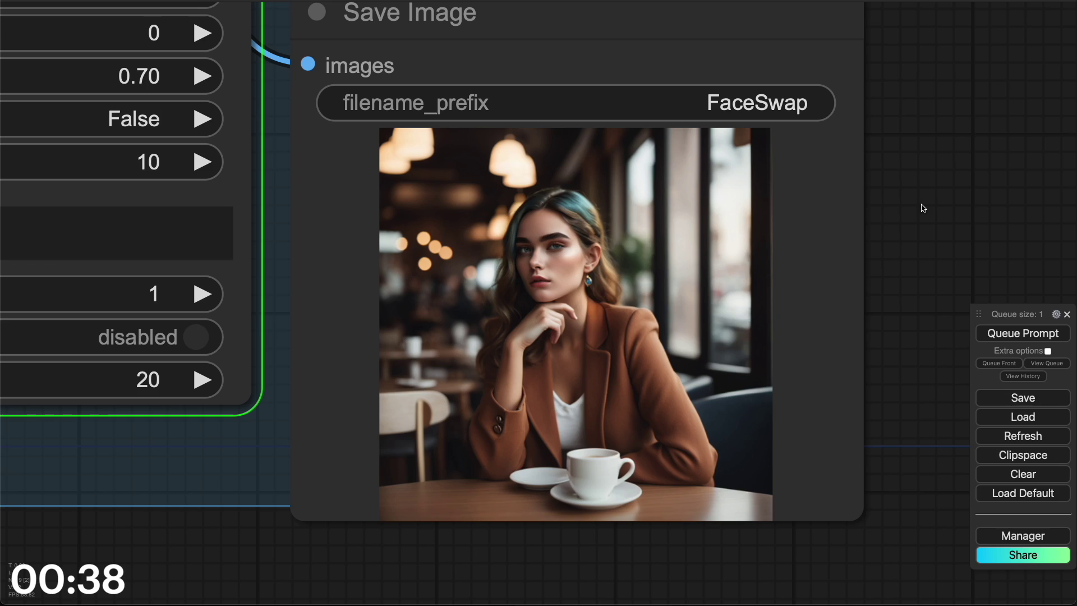
scroll(486, 561, up, 1)
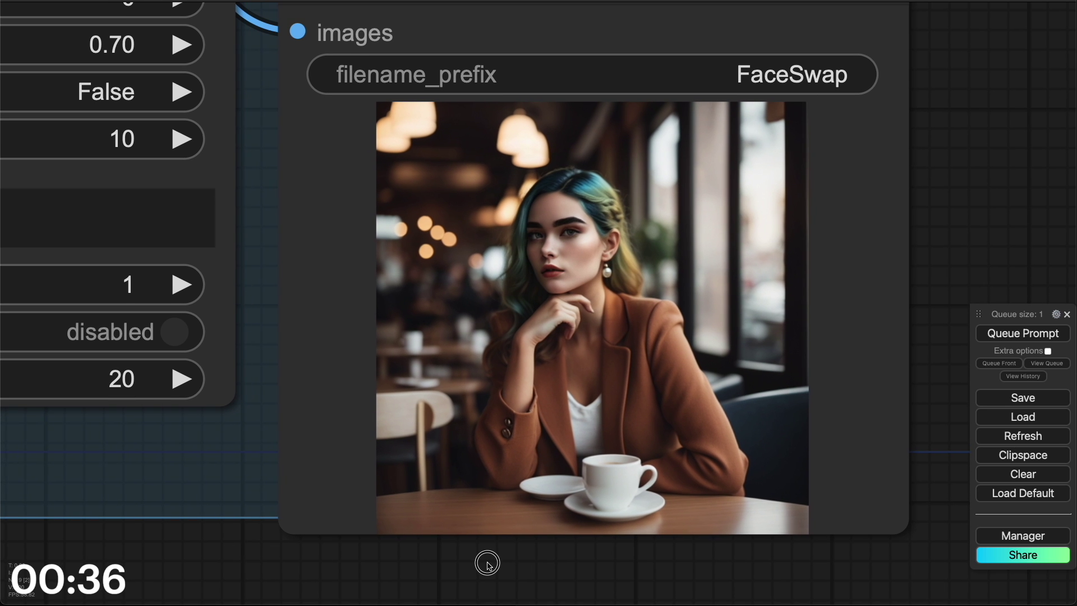